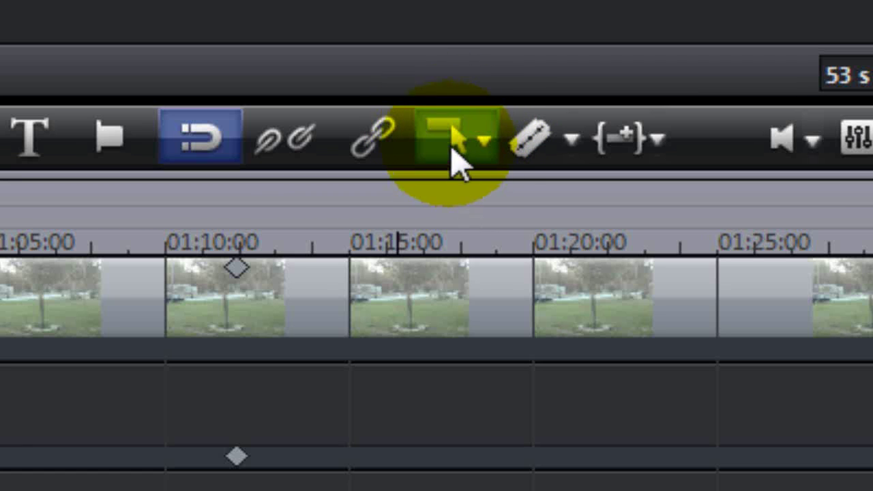
- Keep Object mode, try selecting clips on tracks 1 and 3, and leave nothing selected
left_click(485, 138)
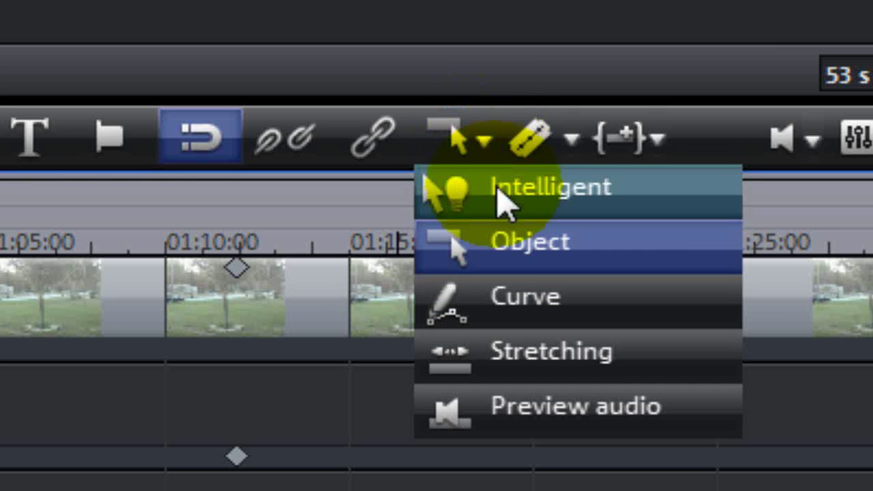
left_click(482, 264)
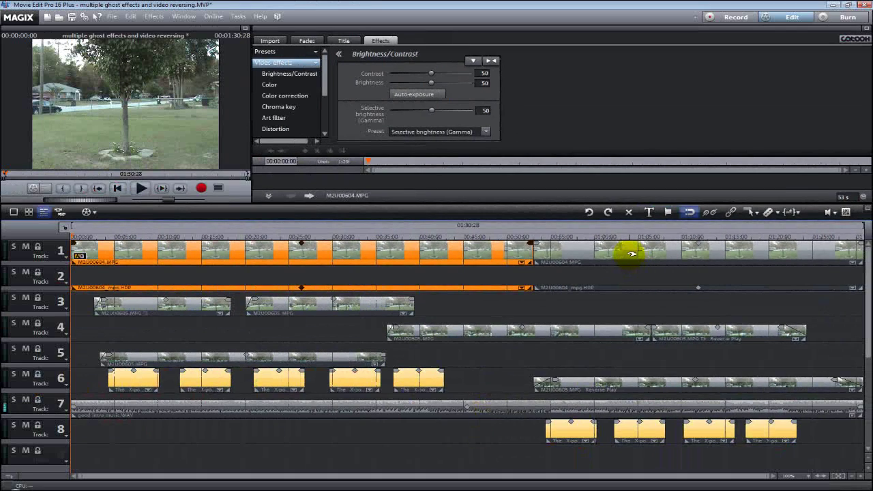
left_click(630, 253)
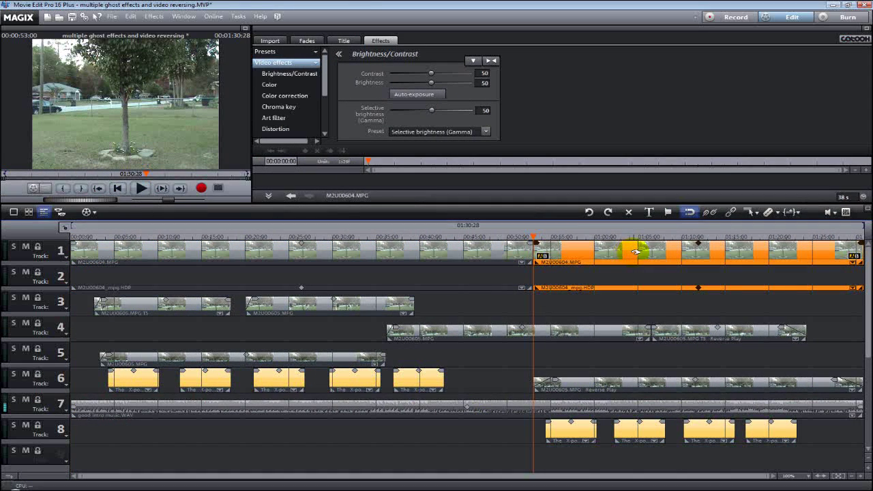
left_click(356, 250)
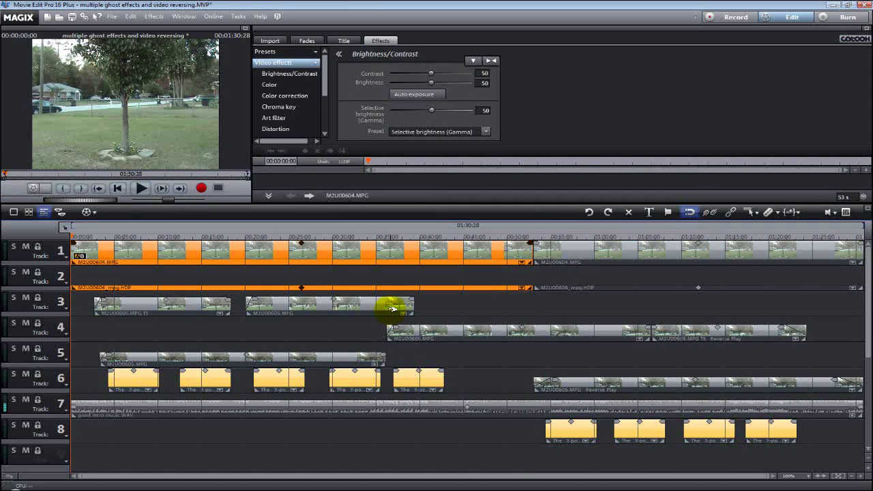
left_click(393, 309)
right_click(384, 302)
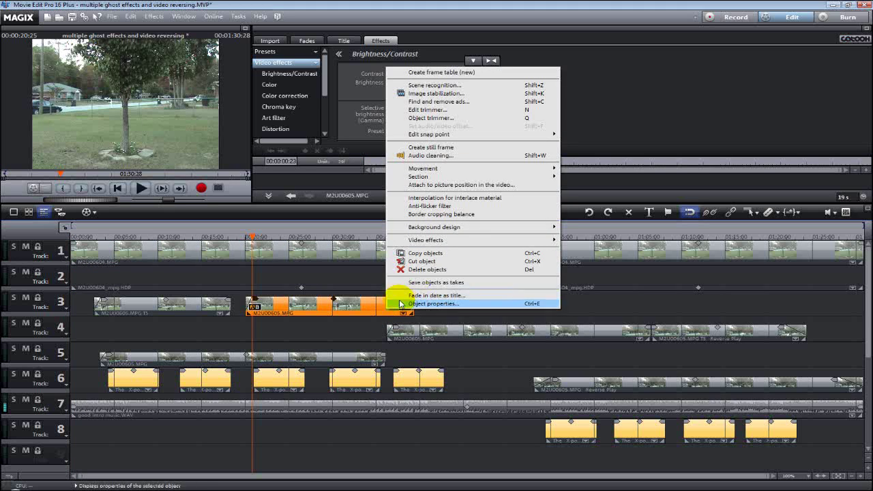
left_click(646, 301)
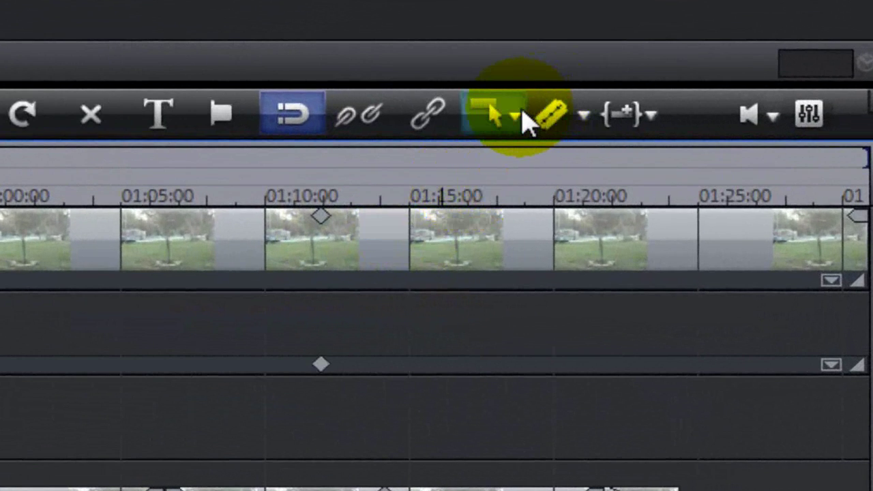
- Switch to Intelligent mode, select all clips with Ctrl+A, shift them right, then back to the start
left_click(758, 213)
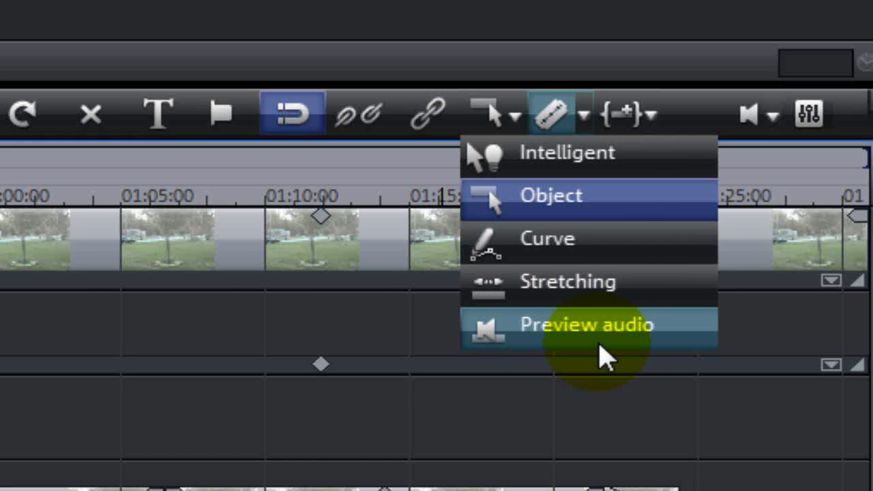
left_click(518, 166)
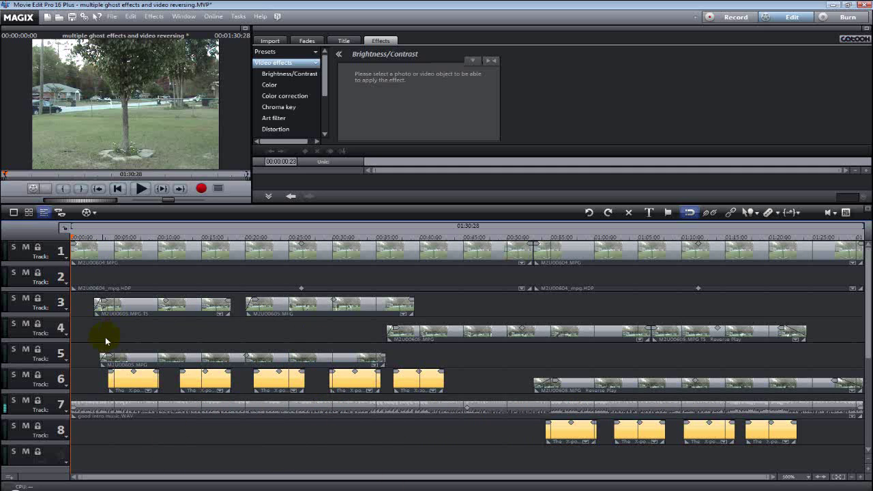
key("ctrl+a")
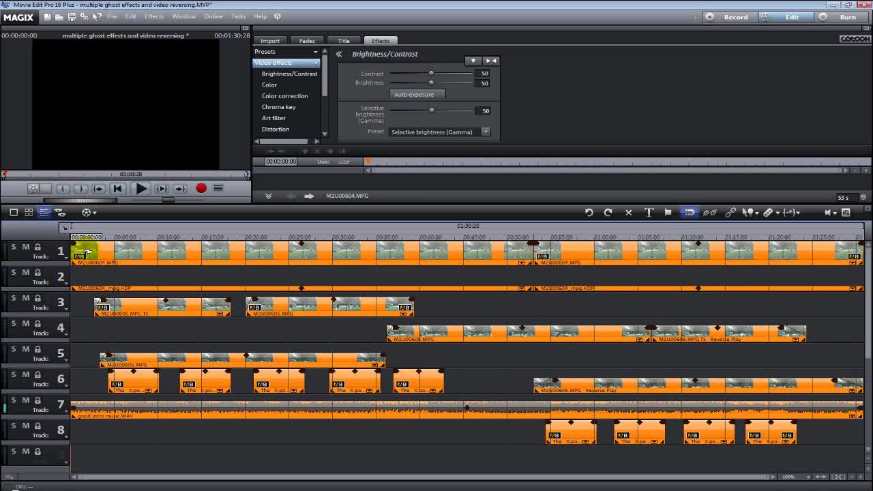
mouse_move(87, 252)
left_mouse_down()
mouse_move(140, 249)
mouse_move(86, 250)
left_mouse_up()
left_click(86, 250)
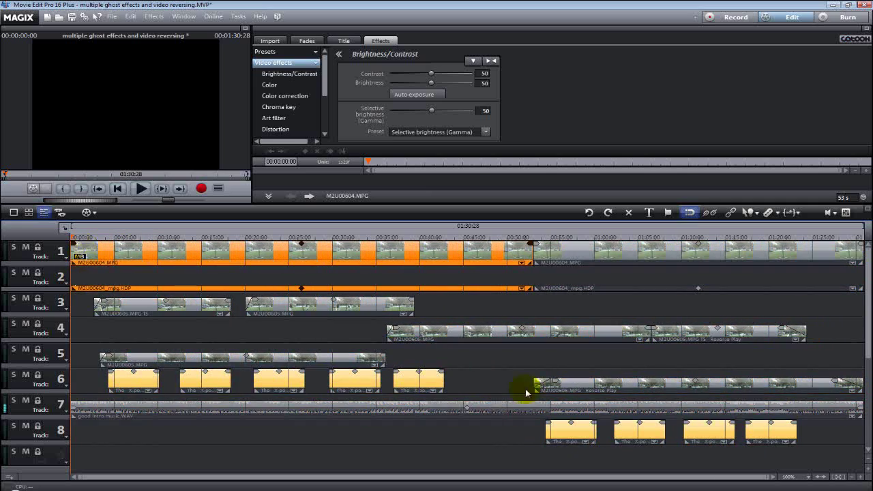
- Deselect the track 1 clips and switch the mouse mode to Preview audio
left_click(546, 300)
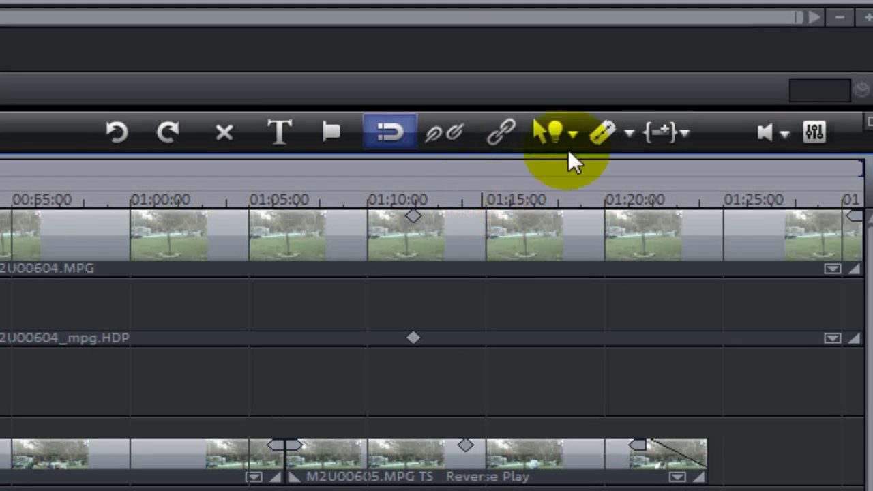
left_click(575, 130)
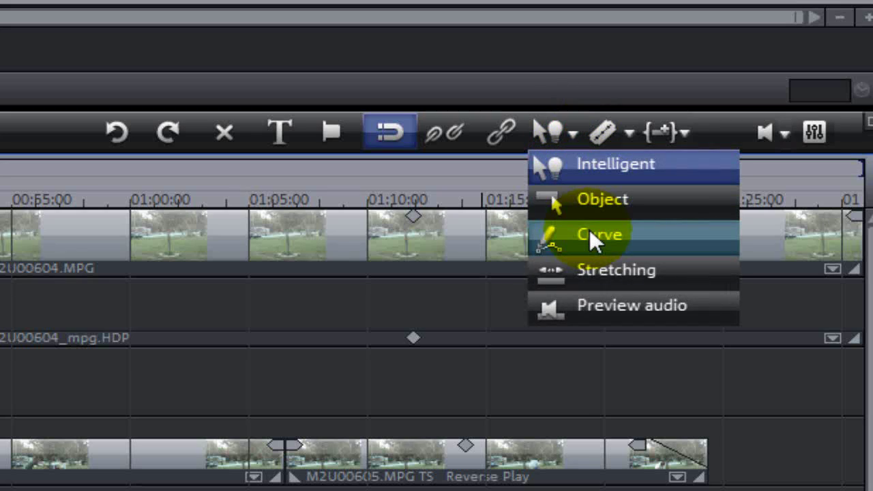
left_click(582, 303)
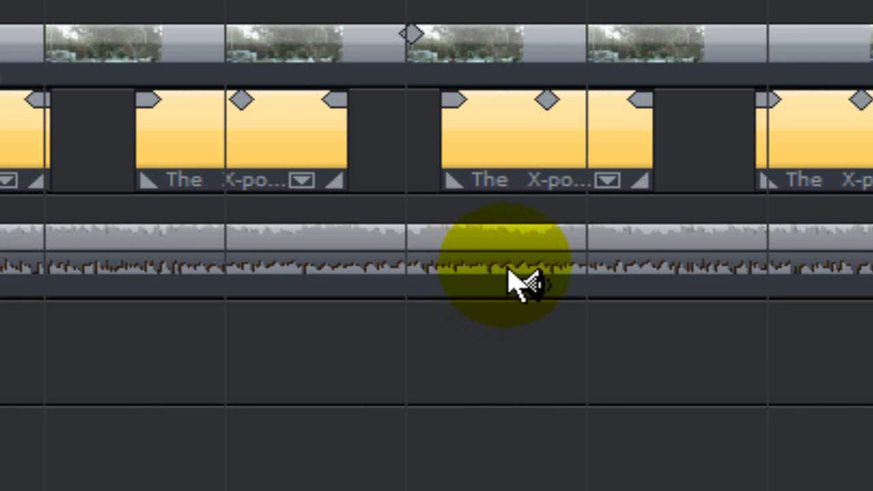
- Scrub along the music track to hear it, then select the music and M2U00604.MPG clips
left_click_drag(510, 273, 382, 266)
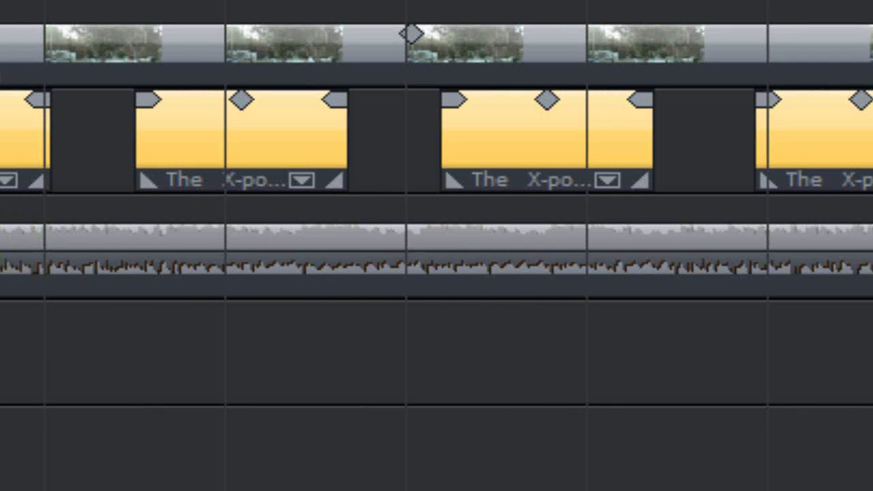
left_click_drag(69, 249, 545, 239)
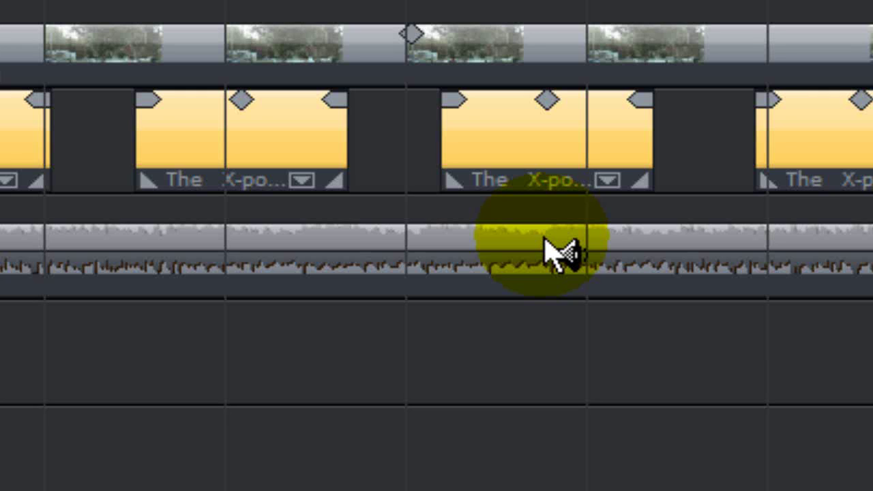
left_click(545, 239)
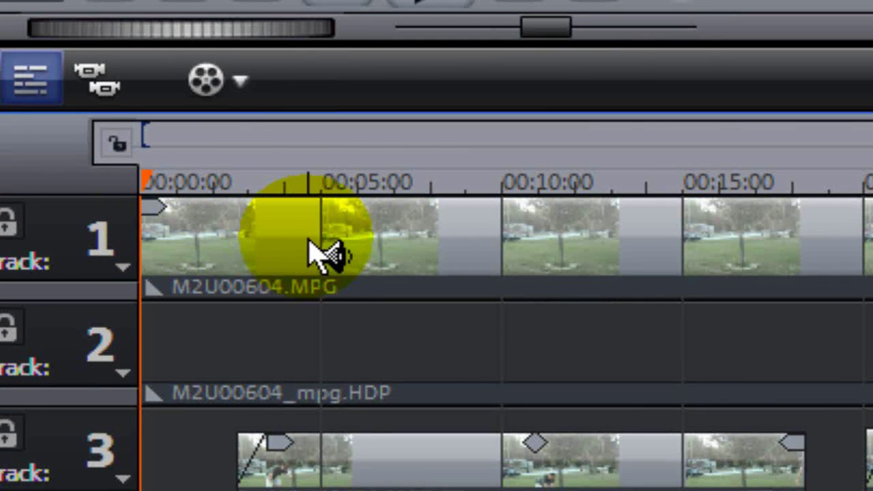
left_click(846, 232)
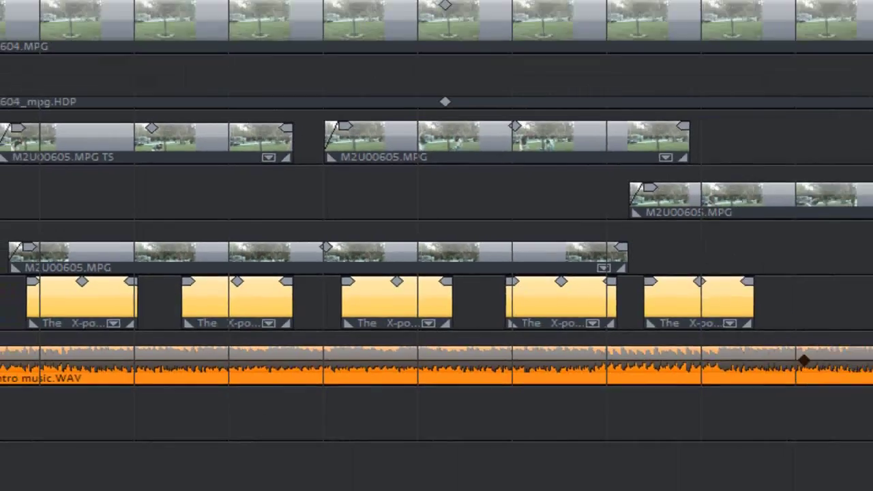
- In Stretching mode, drag the end of track 3's second clip to time-stretch it shorter
left_click(750, 212)
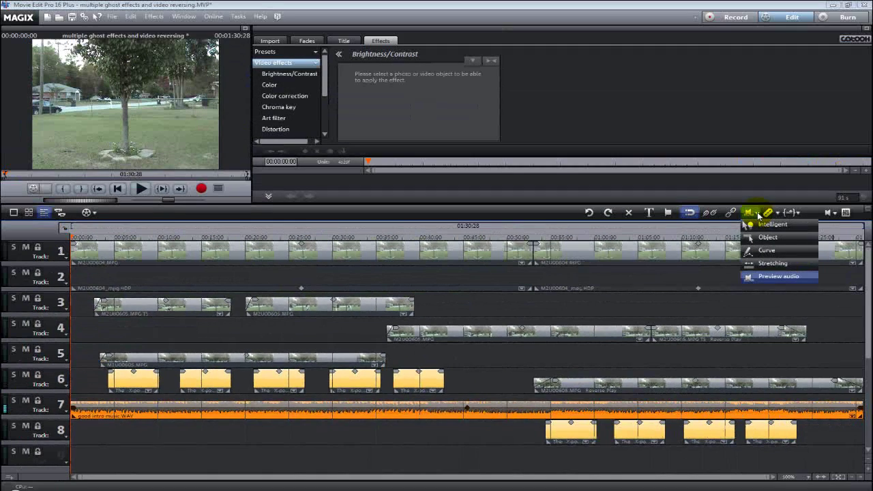
left_click(765, 264)
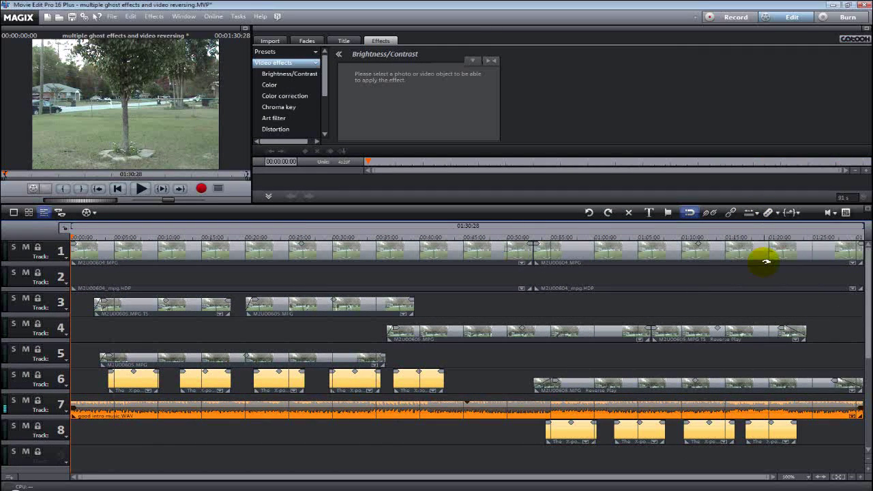
left_click(412, 356)
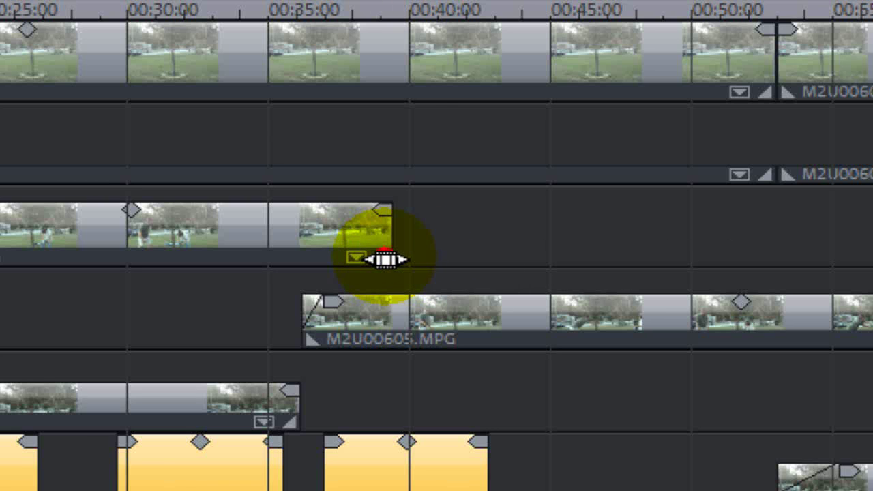
left_click_drag(385, 259, 319, 240)
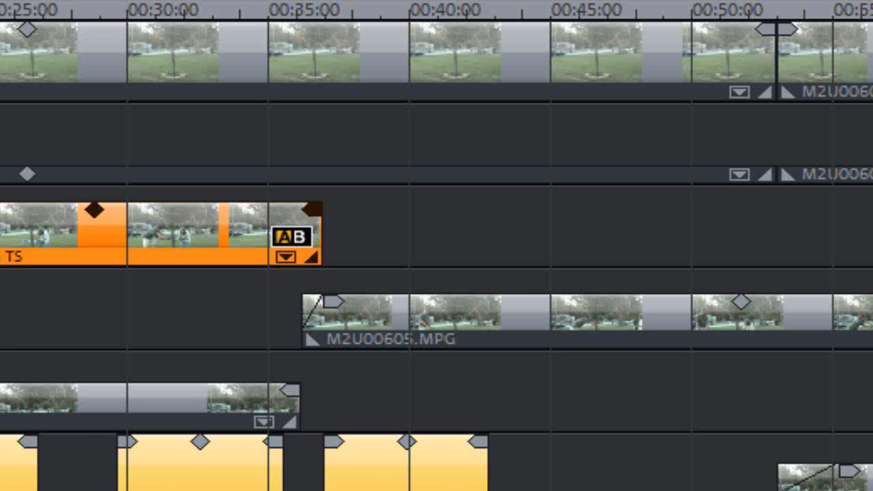
left_click_drag(318, 256, 282, 256)
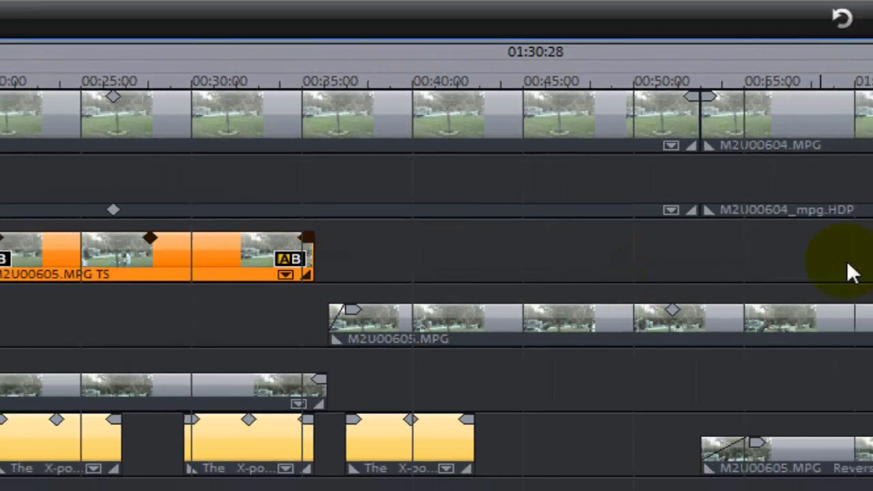
left_click(753, 213)
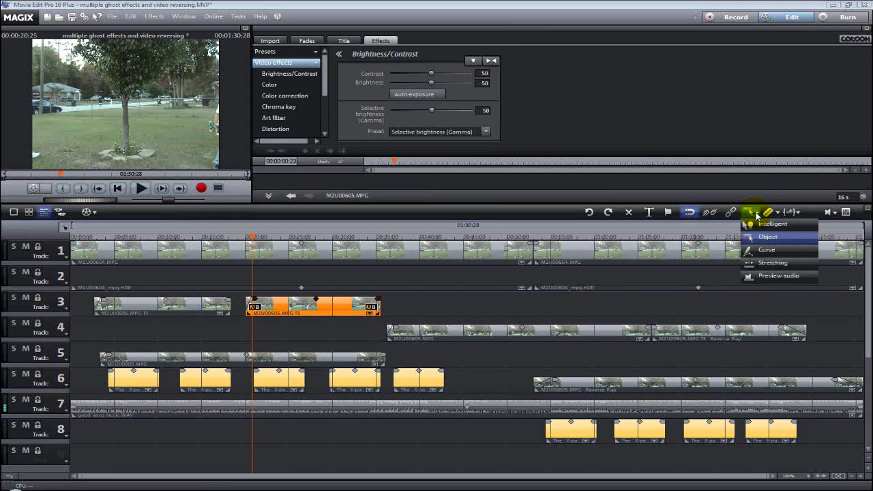
- Choose Curve mode and show the volume curve on the track 7 music
left_click(759, 251)
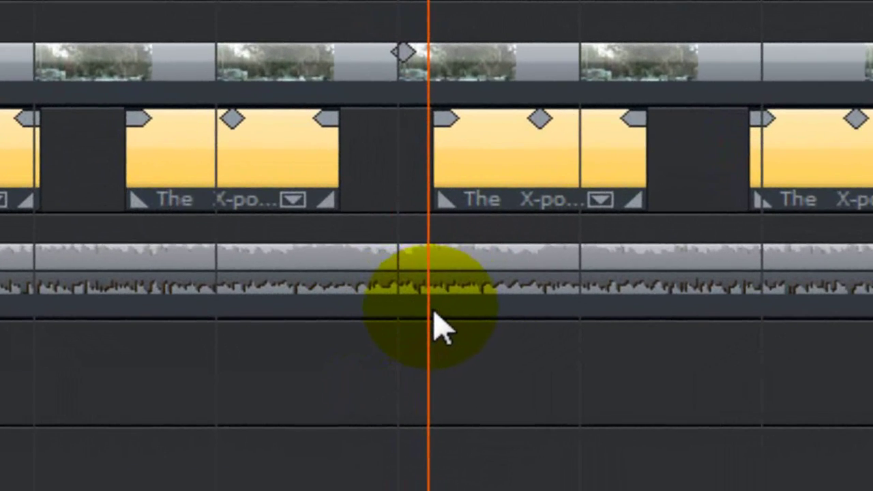
left_click(253, 417)
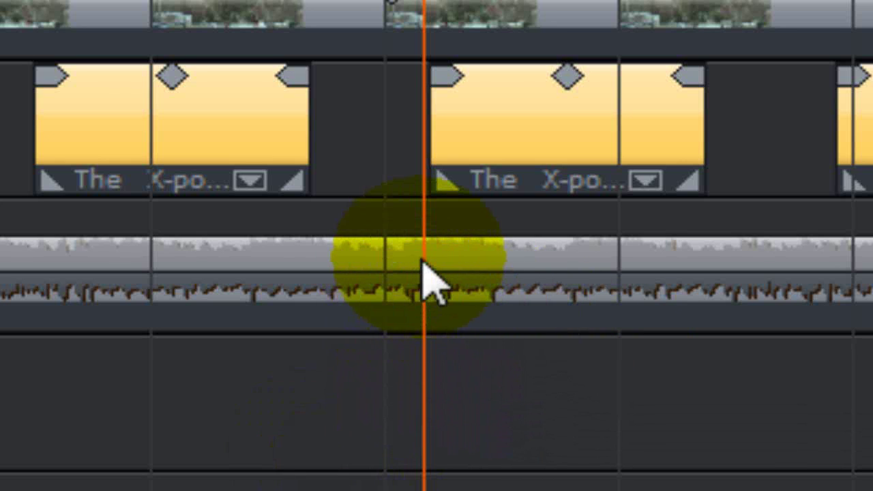
- Add volume points just after the playhead and drag them down into a dip
left_click(424, 265)
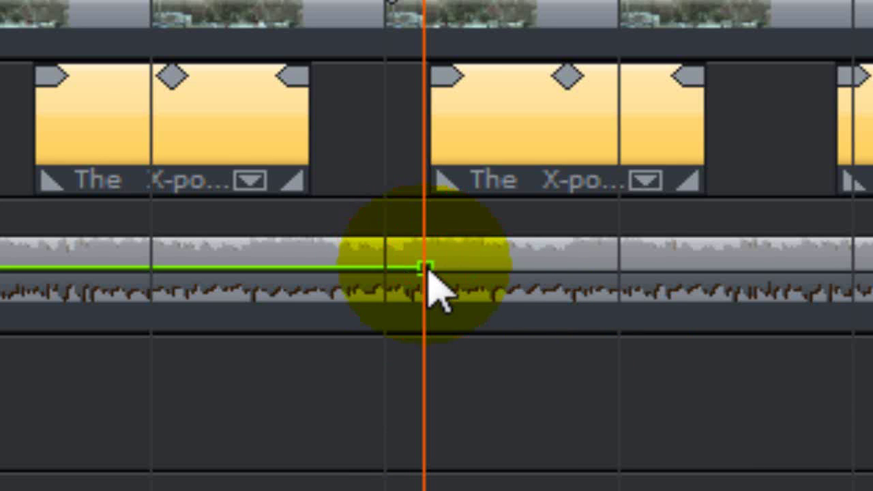
left_click(458, 267)
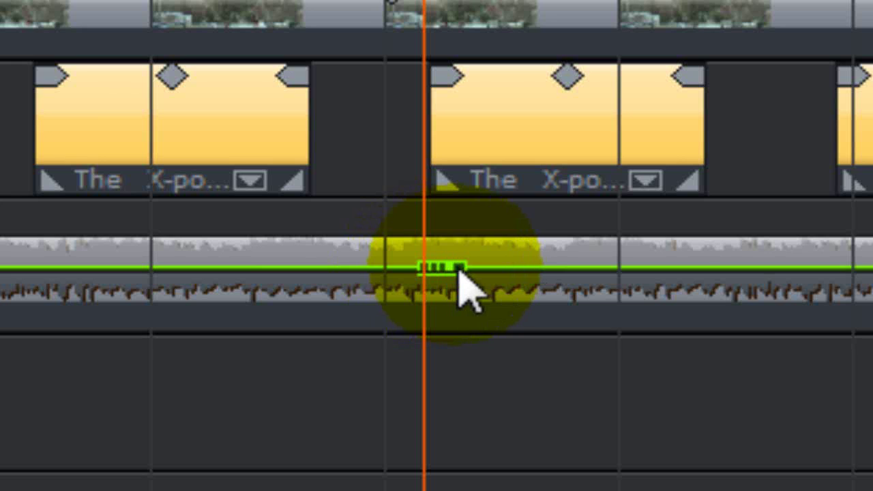
left_click_drag(458, 267, 501, 259)
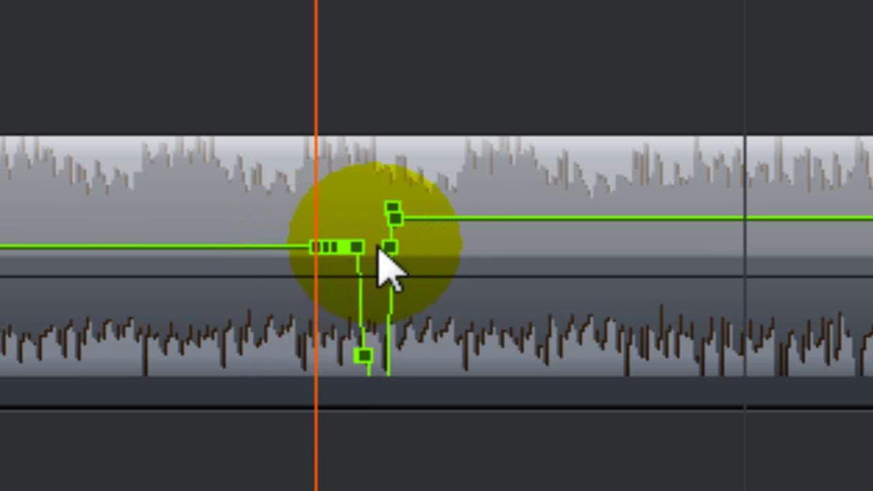
left_click_drag(395, 219, 424, 254)
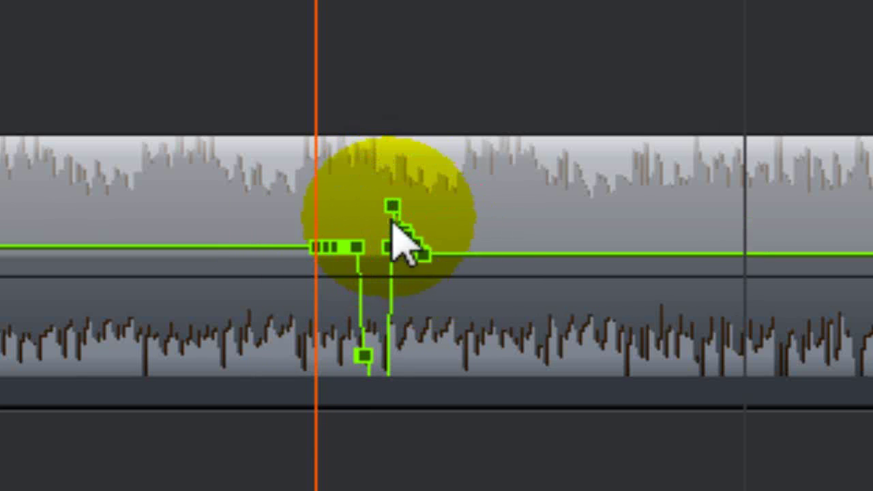
left_click_drag(393, 208, 410, 247)
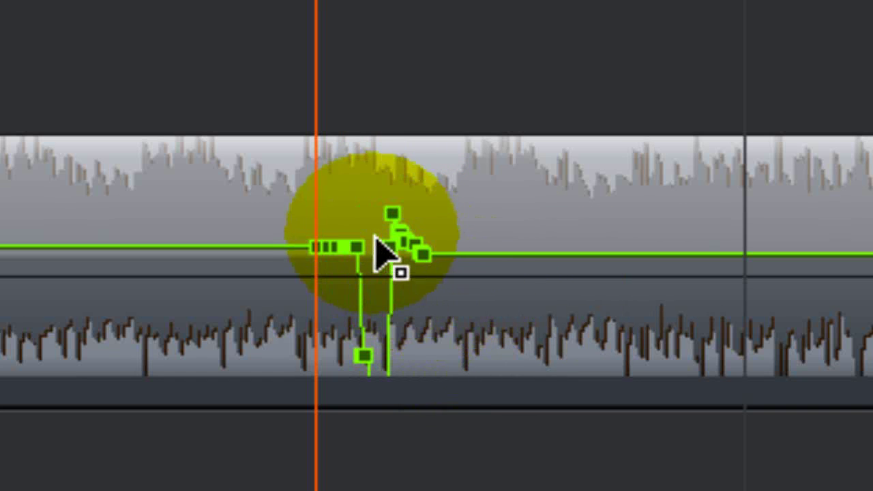
- Deepen the dip to the track bottom, then play it from just before to check it
left_click_drag(393, 213, 389, 371)
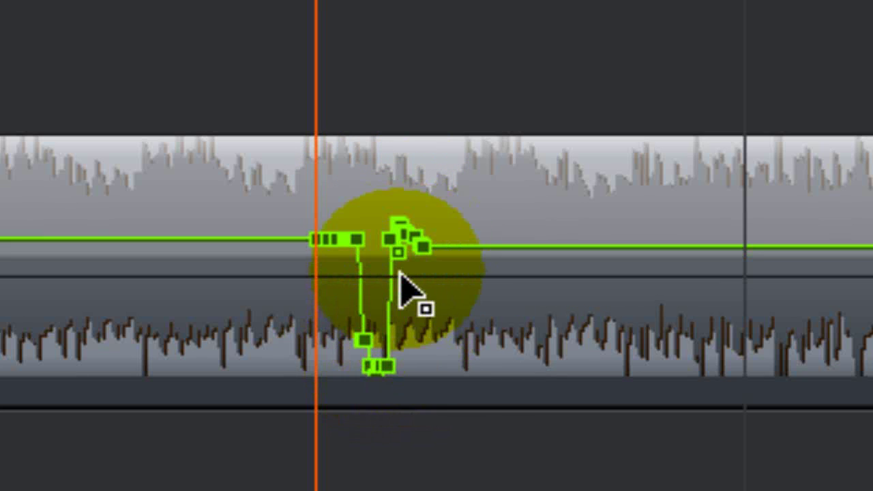
left_click_drag(398, 252, 400, 266)
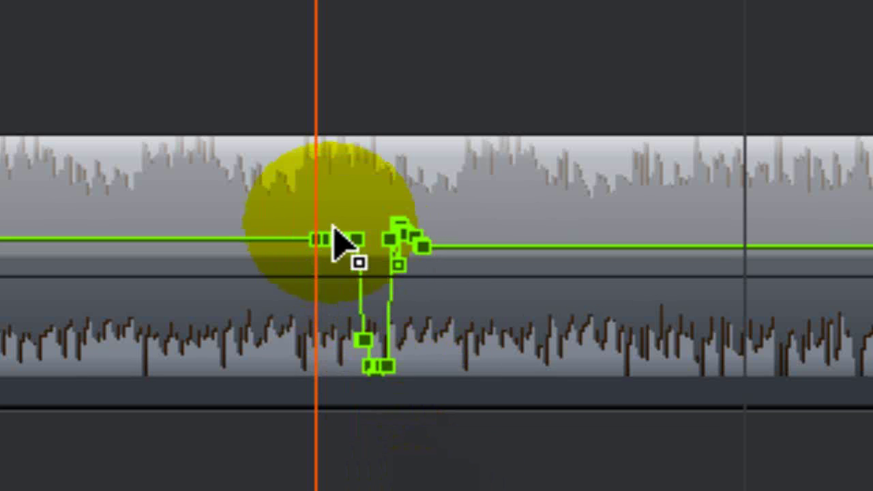
left_click_drag(307, 3, 204, 4)
key("space")
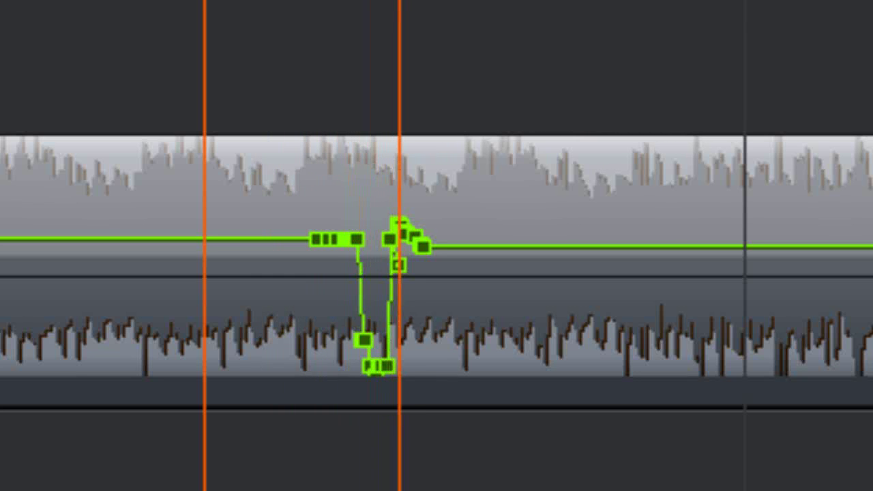
key("space")
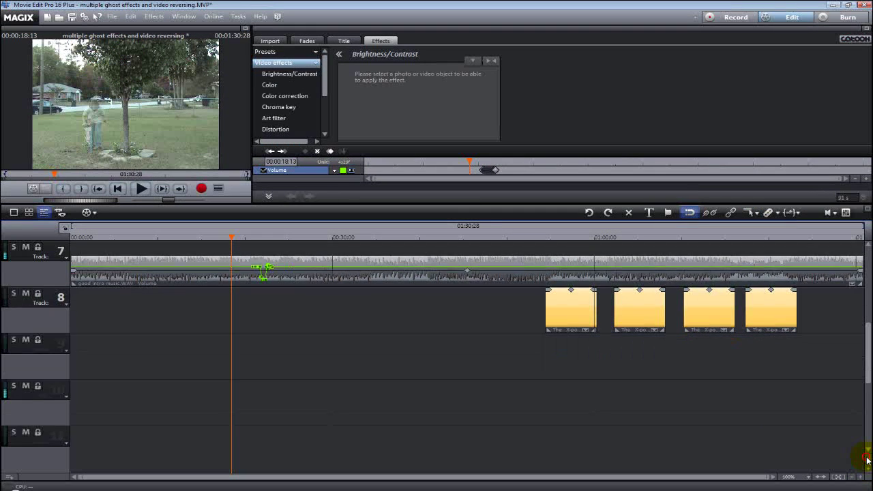
- Drag the vertical scrollbar to shrink track heights so tracks 1–7 fit on screen
left_click_drag(866, 458, 869, 269)
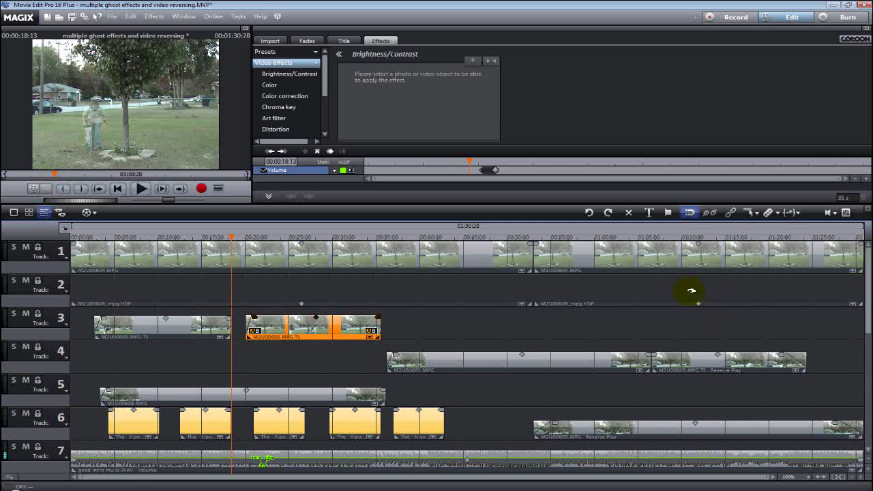